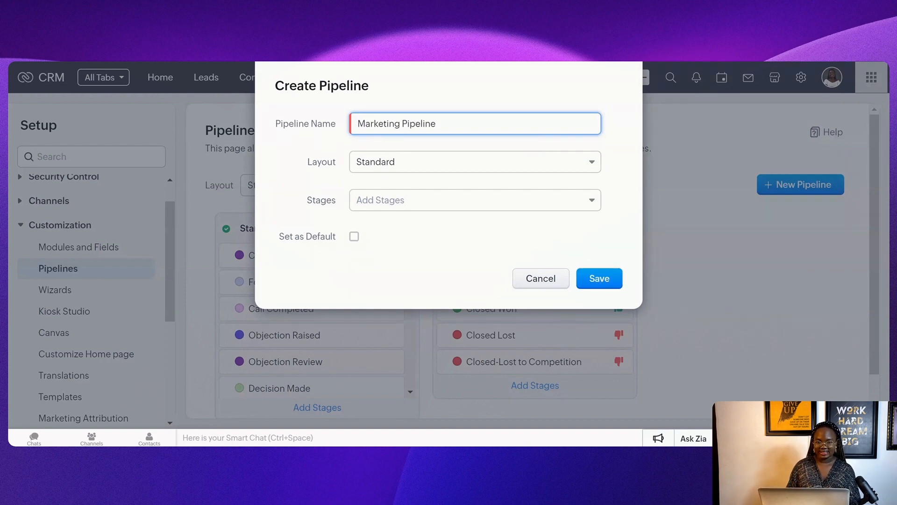
Step: Assign the Standard layout and the Form filled stage to the new Marketing Pipeline and save it
left_click(484, 163)
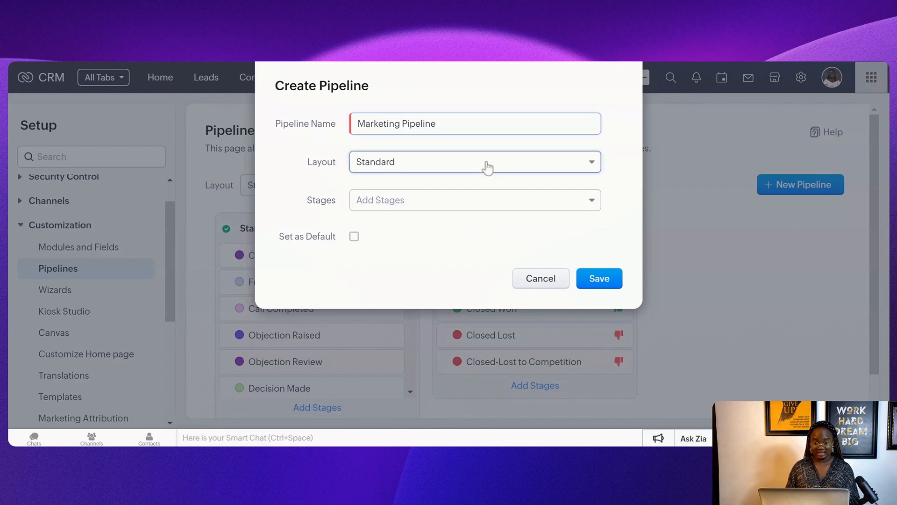
left_click(503, 188)
left_click(481, 194)
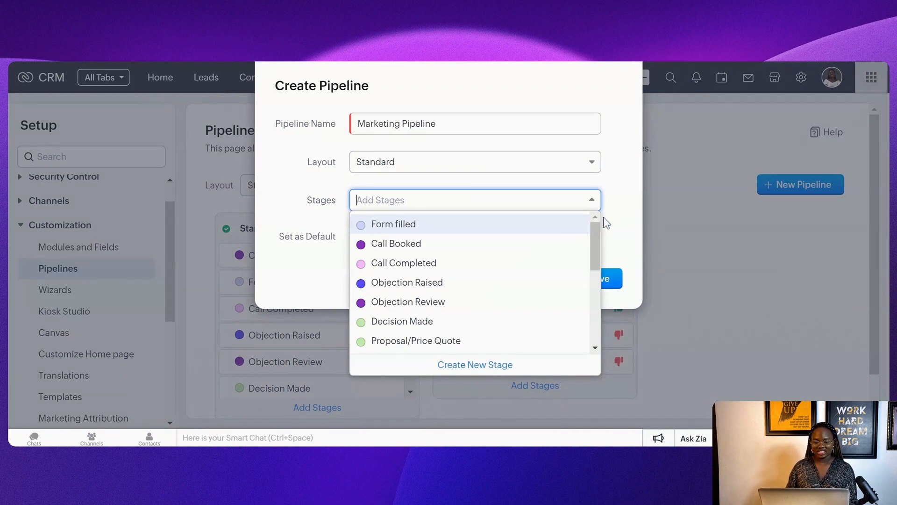
scroll(594, 309, "down", 3)
left_click(622, 229)
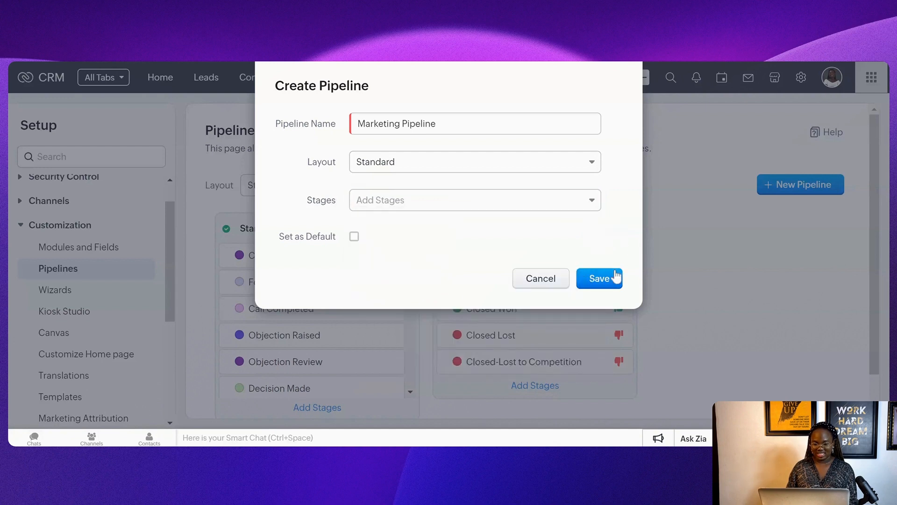
left_click(608, 283)
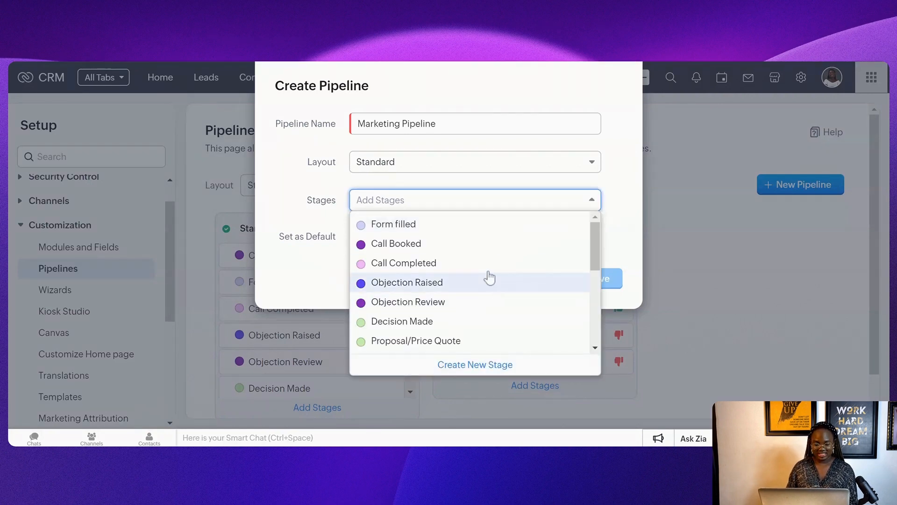
left_click(595, 312)
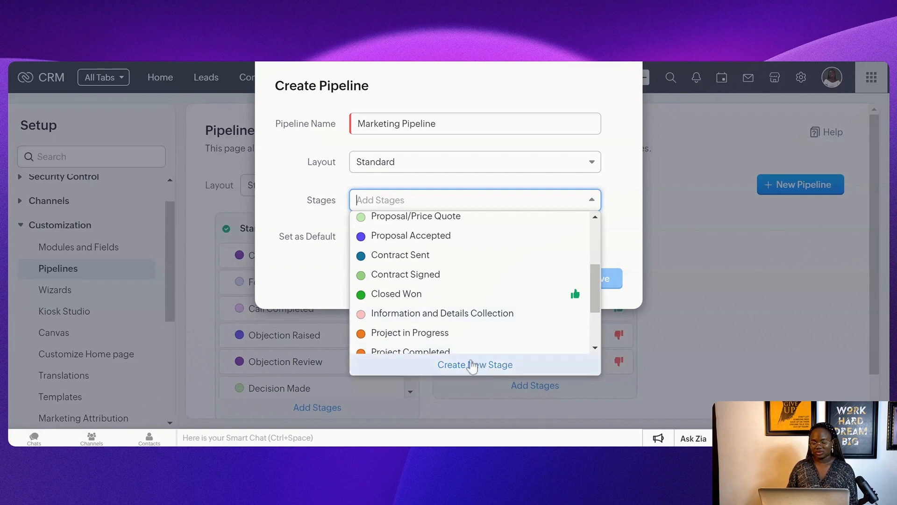
left_click(592, 250)
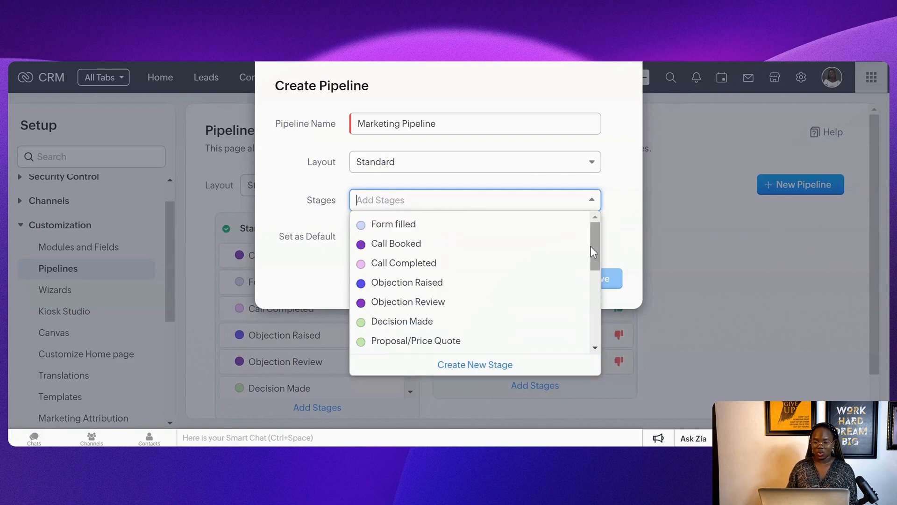
left_click(427, 227)
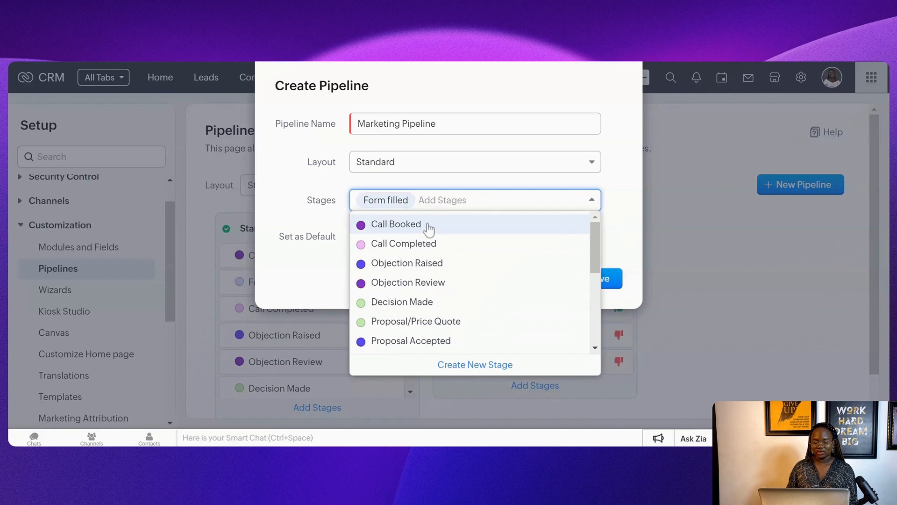
left_click(539, 171)
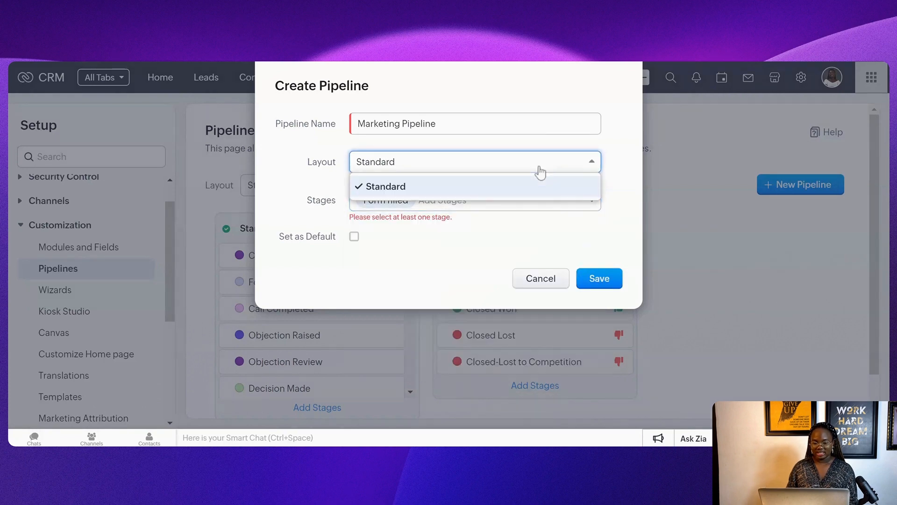
left_click(573, 234)
left_click(602, 281)
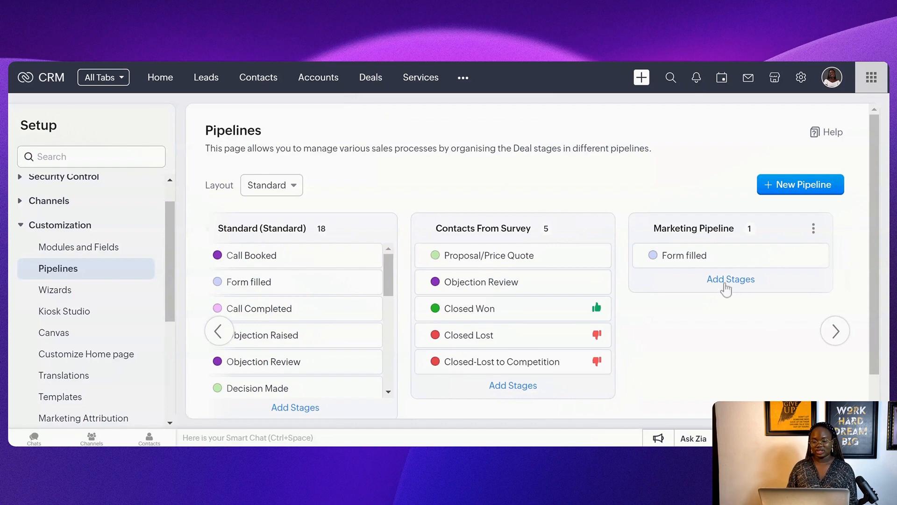
Step: Create a Lead Qualification stage in the Marketing Pipeline with probability 20, deal category Open and forecast category Pipeline
left_click(730, 280)
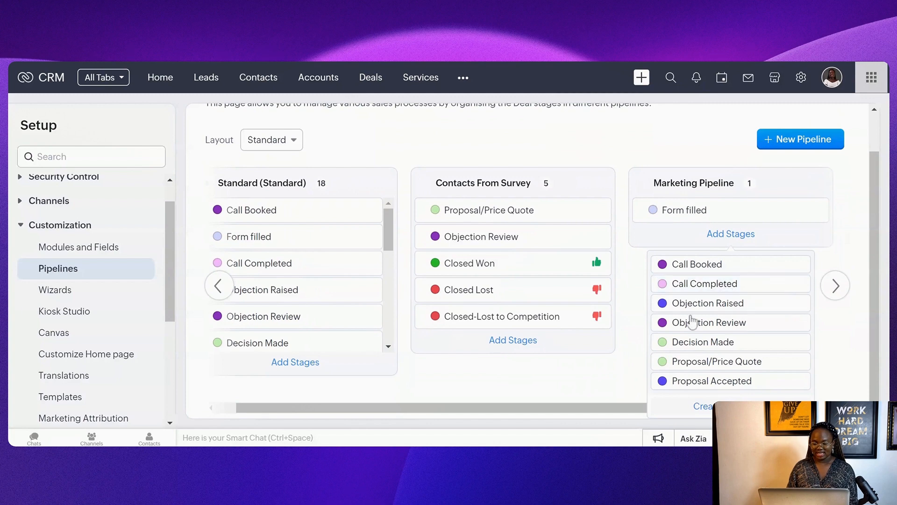
left_click(713, 408)
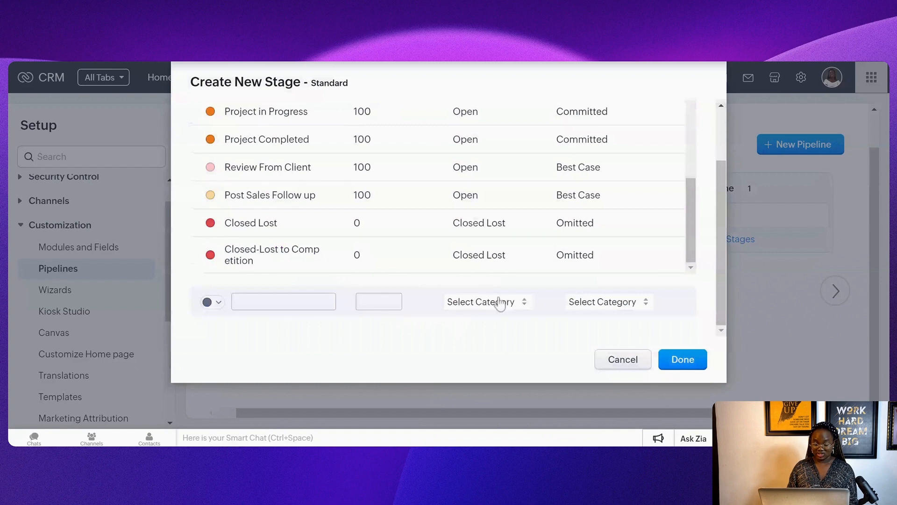
left_click(275, 302)
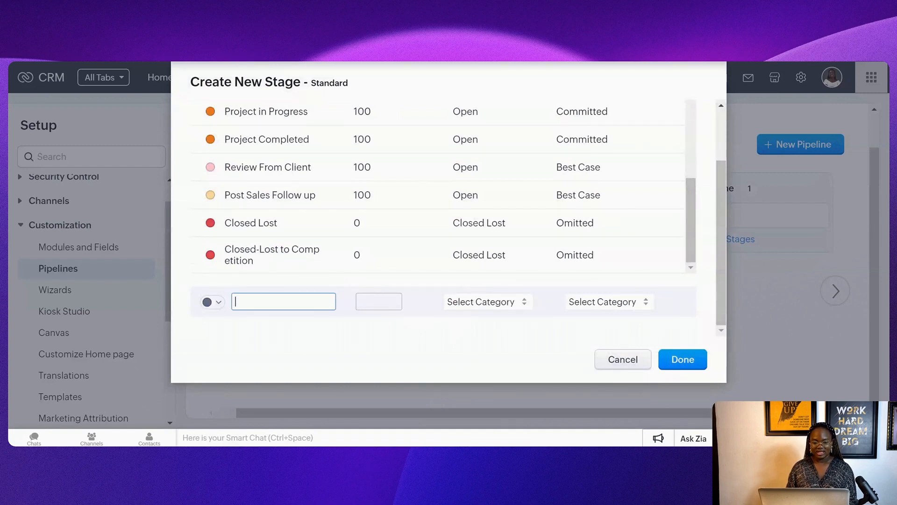
left_click(93, 60)
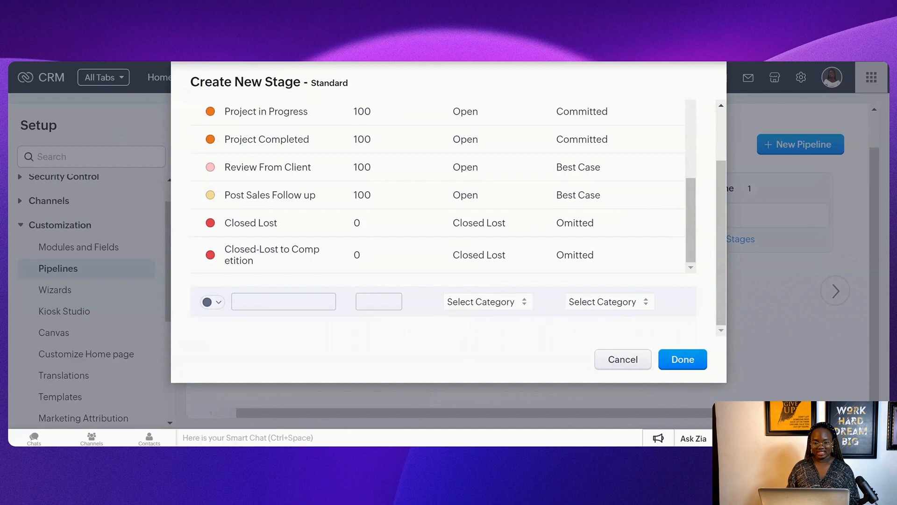
left_click(284, 301)
type("Lead Qualification")
left_click(379, 301)
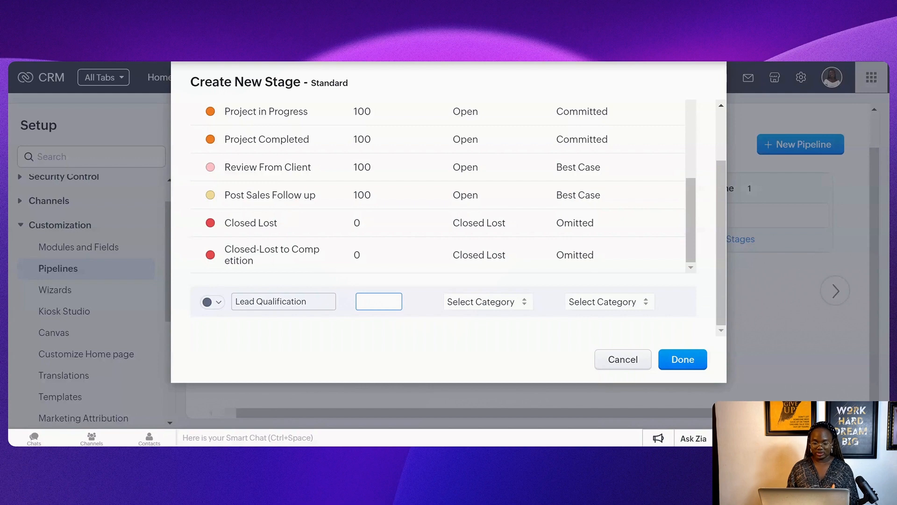
type("20")
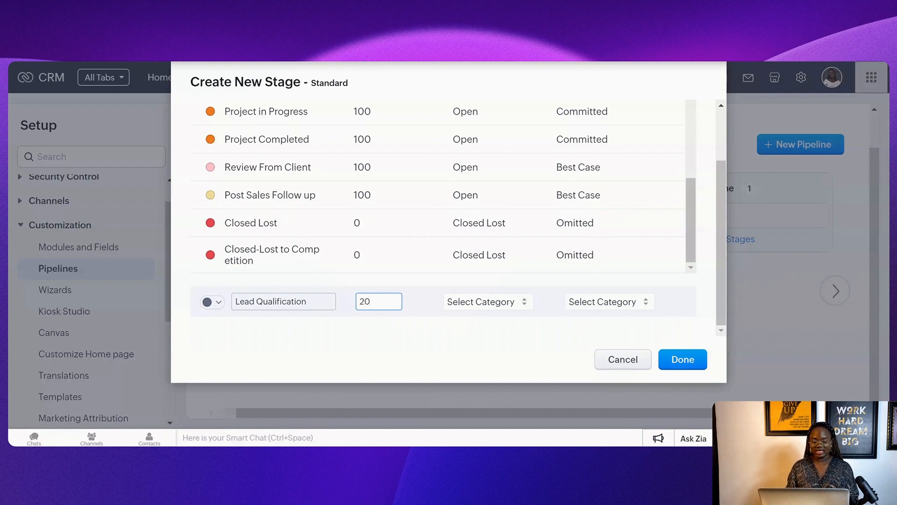
left_click(515, 296)
left_click(508, 306)
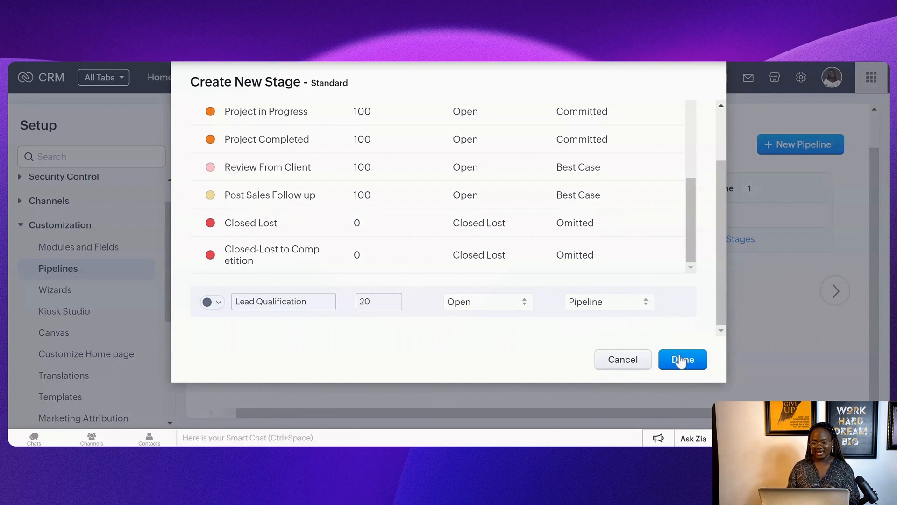
left_click(664, 367)
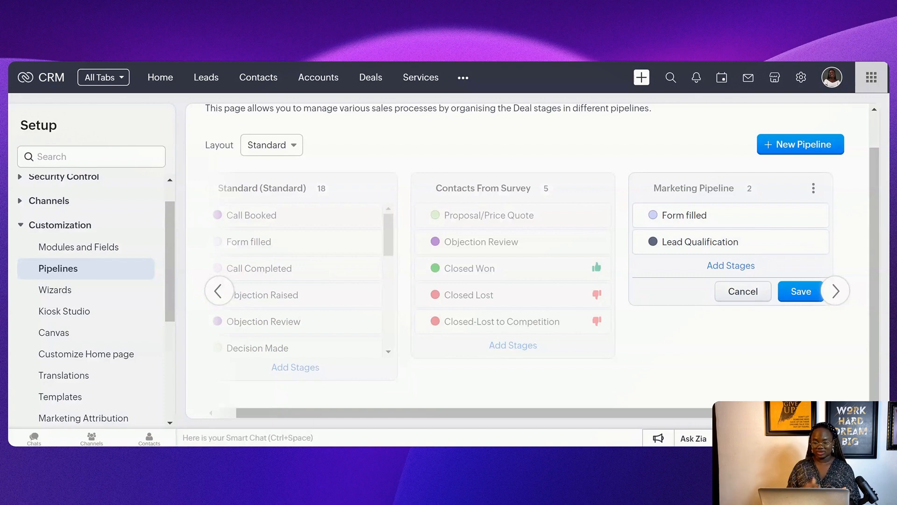
Step: Create an Initial Contact stage in the Marketing Pipeline with probability 30, deal category Open and forecast category Pipeline
left_click(739, 267)
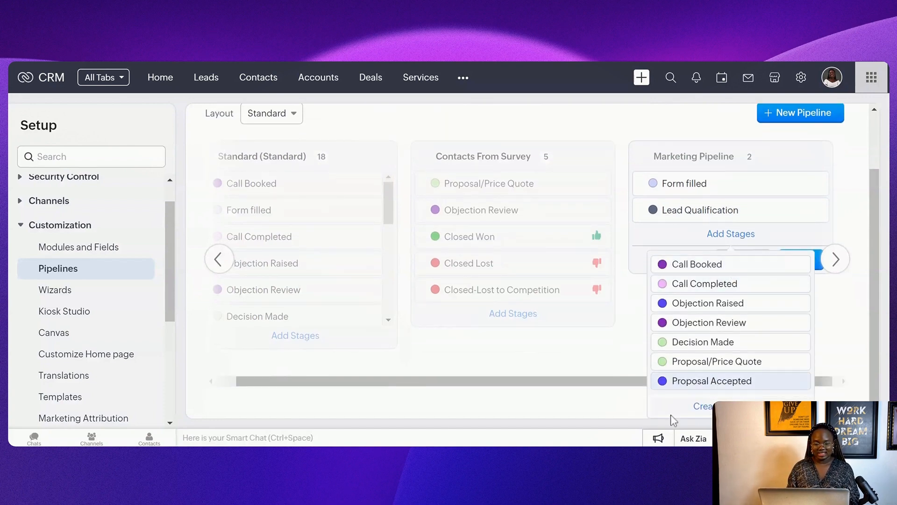
left_click(702, 406)
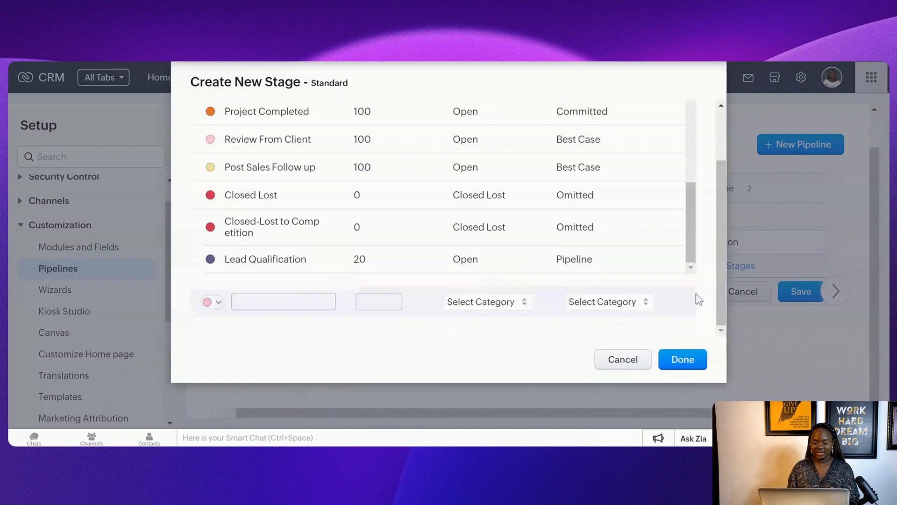
left_click(248, 301)
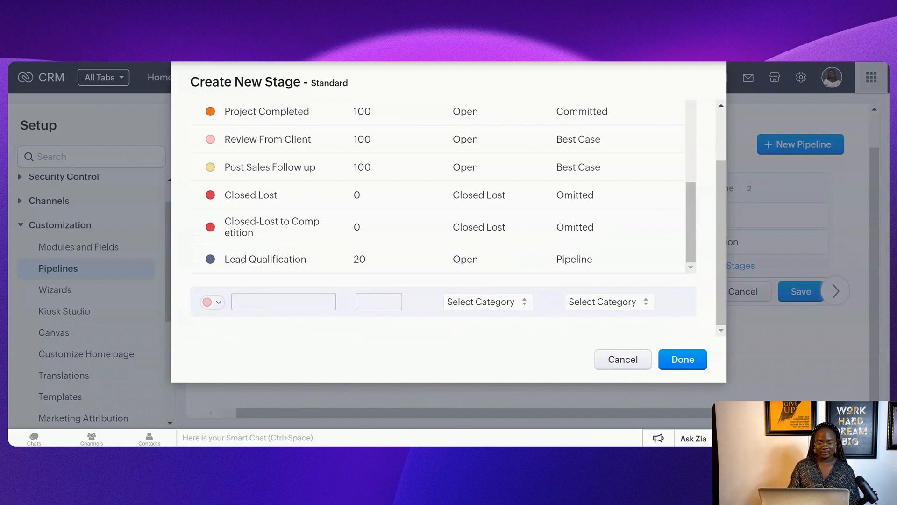
left_click(298, 298)
type("Initial Contact")
key("Tab")
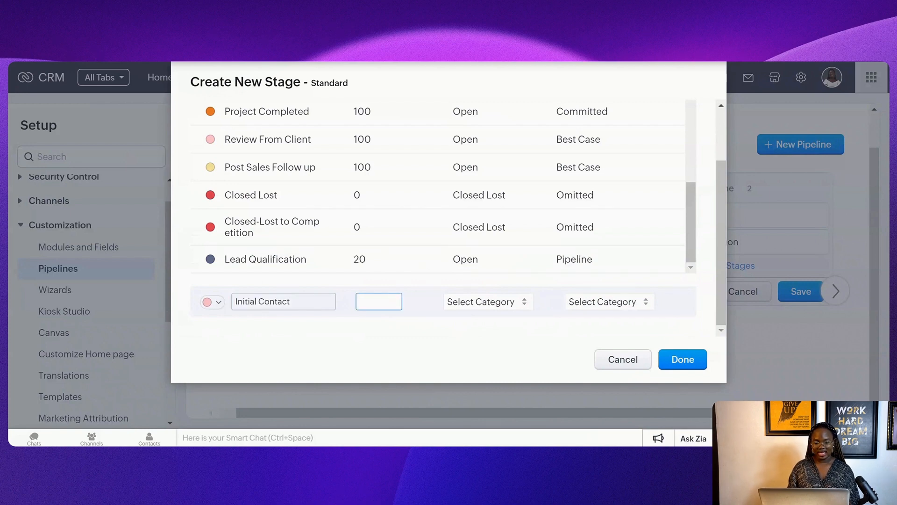
type("30")
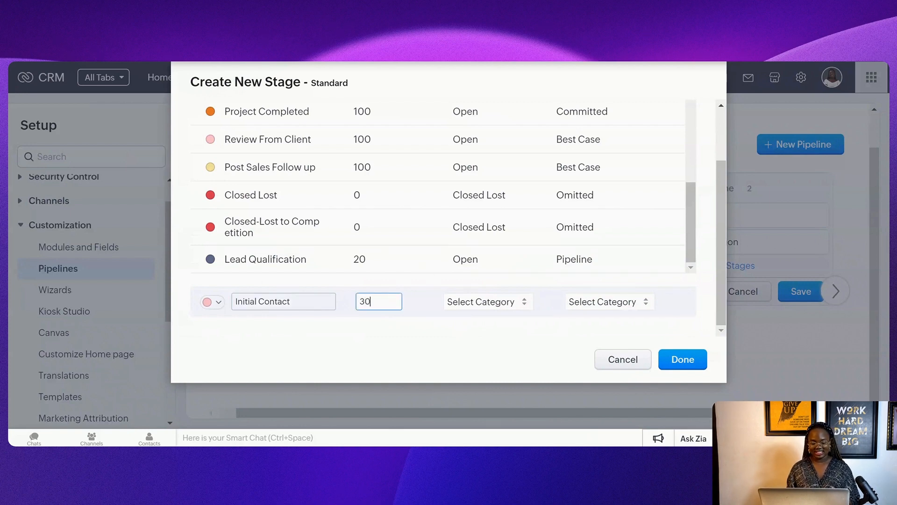
left_click(431, 346)
left_click(524, 308)
left_click(527, 307)
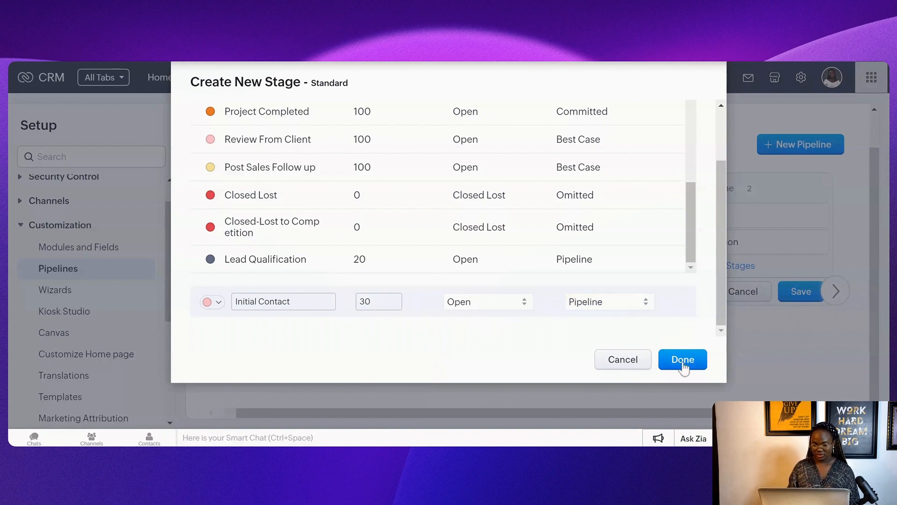
left_click(684, 367)
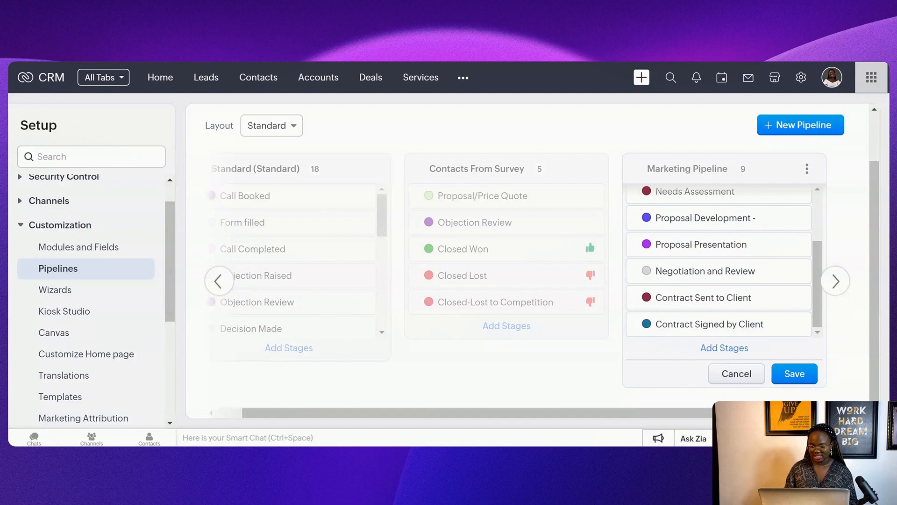
Step: Add the existing stages Closed Won, Closed Lost and Closed-Lost to Competition to the Marketing Pipeline and save its stages
left_click(713, 350)
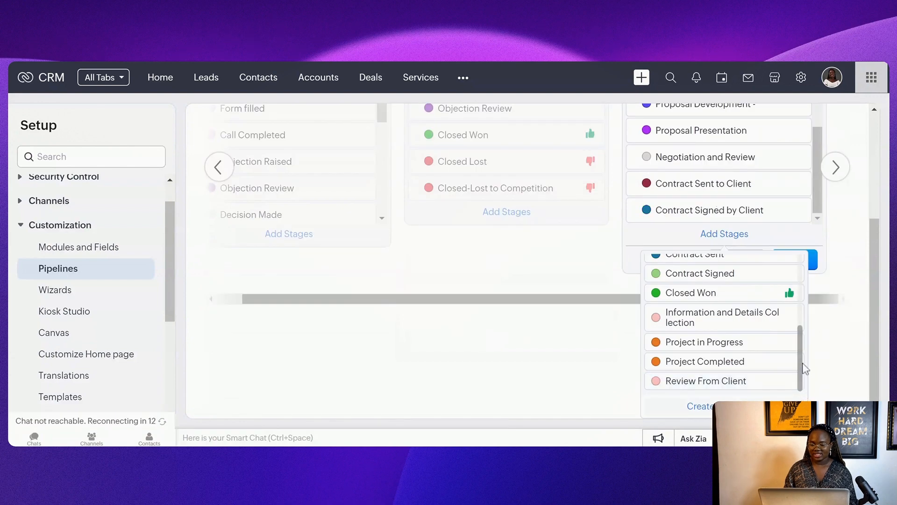
left_click_drag(799, 364, 800, 340)
left_click(737, 342)
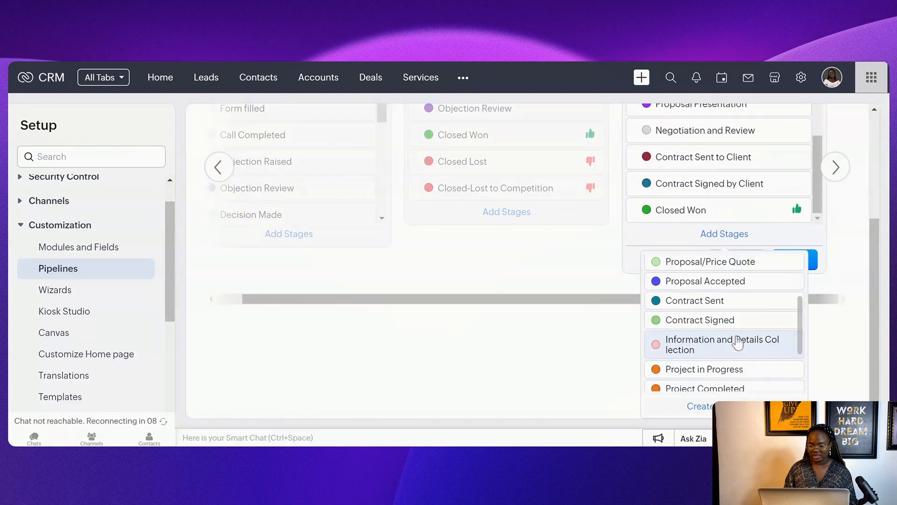
left_click_drag(800, 352, 798, 385)
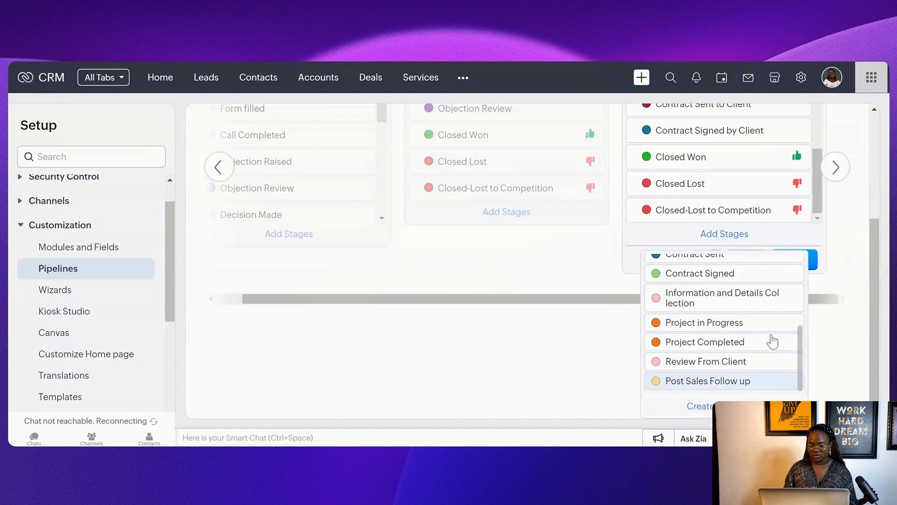
left_click(848, 231)
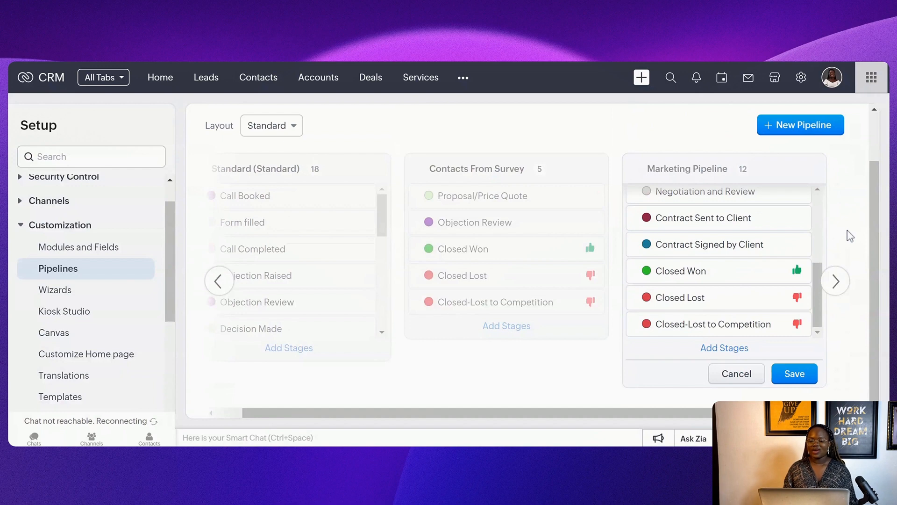
left_click_drag(814, 309, 819, 232)
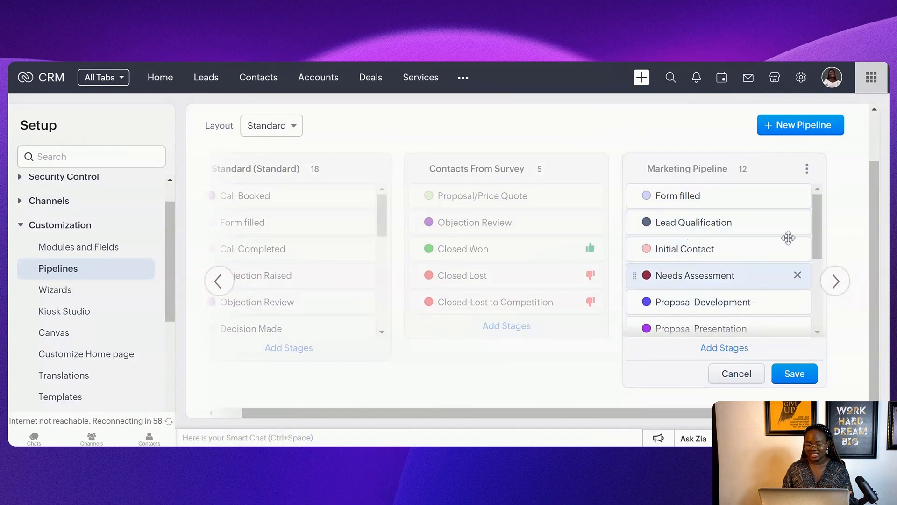
left_click_drag(821, 240, 815, 327)
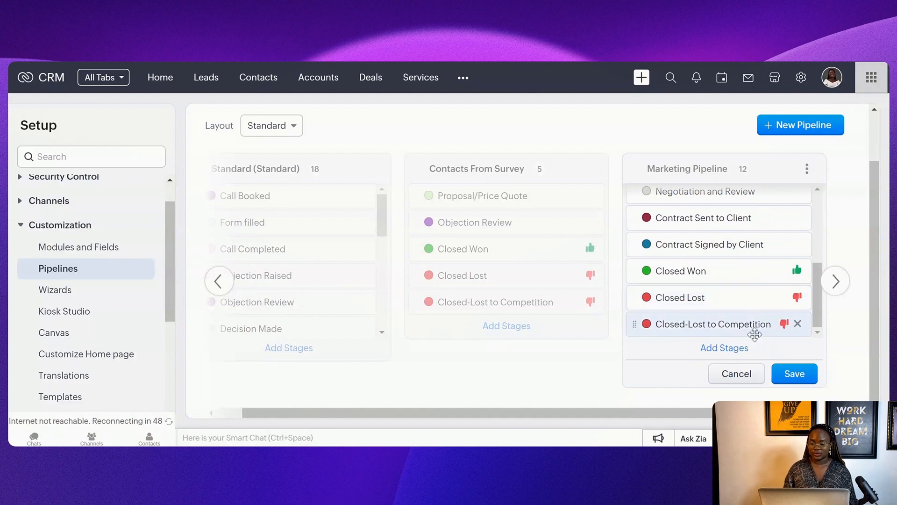
left_click(792, 379)
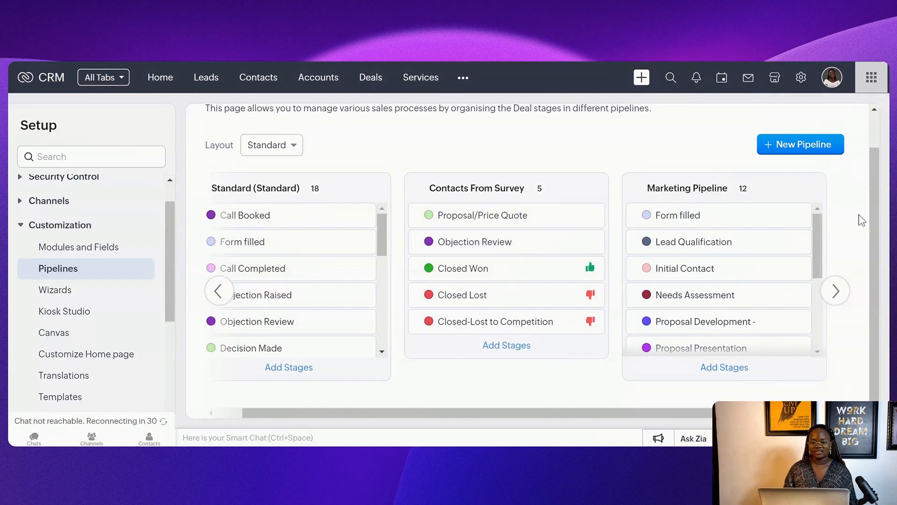
Step: Set the Marketing Pipeline as the default pipeline and open the Deals module
left_click(807, 188)
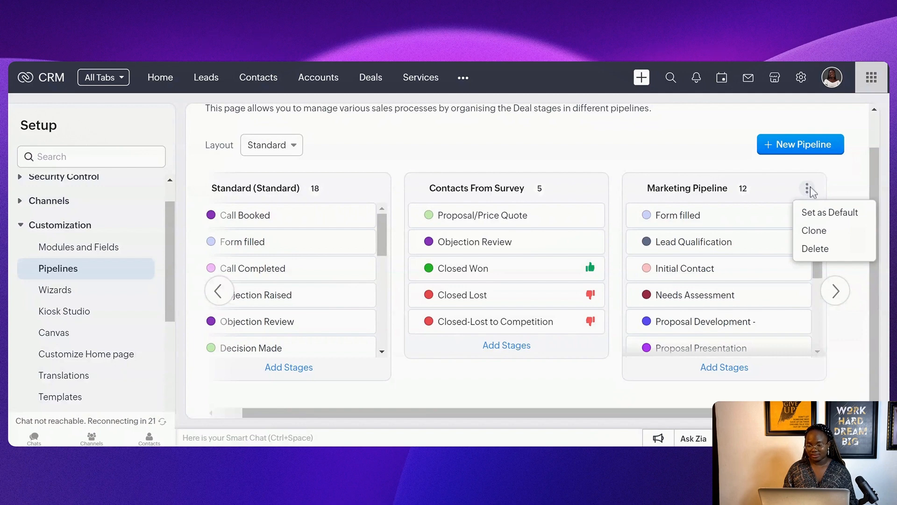
left_click(815, 214)
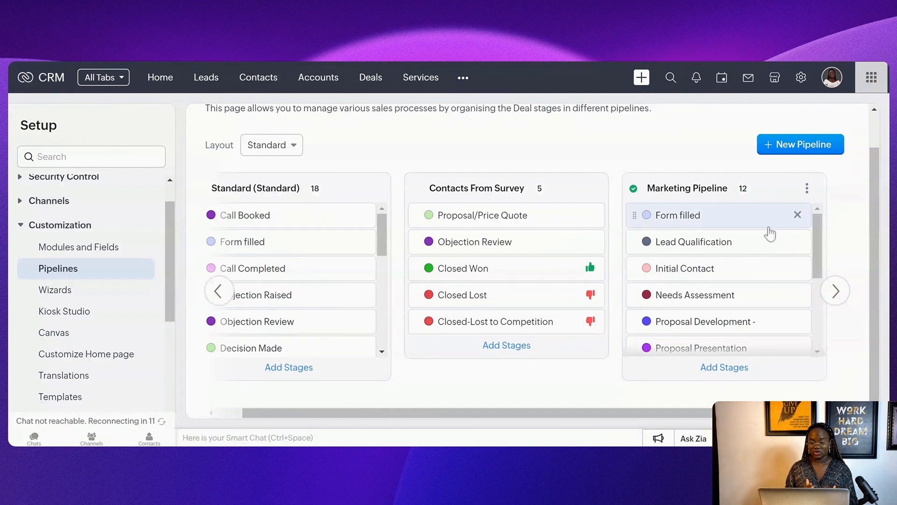
left_click(371, 78)
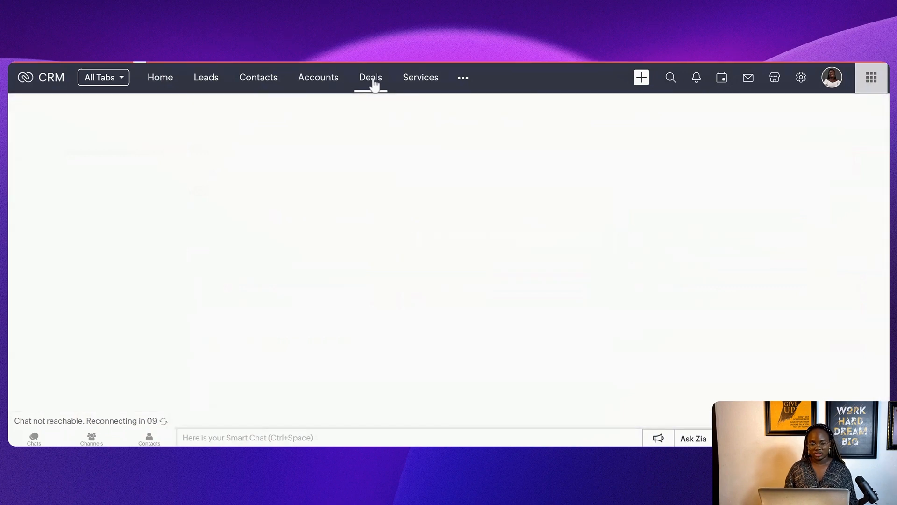